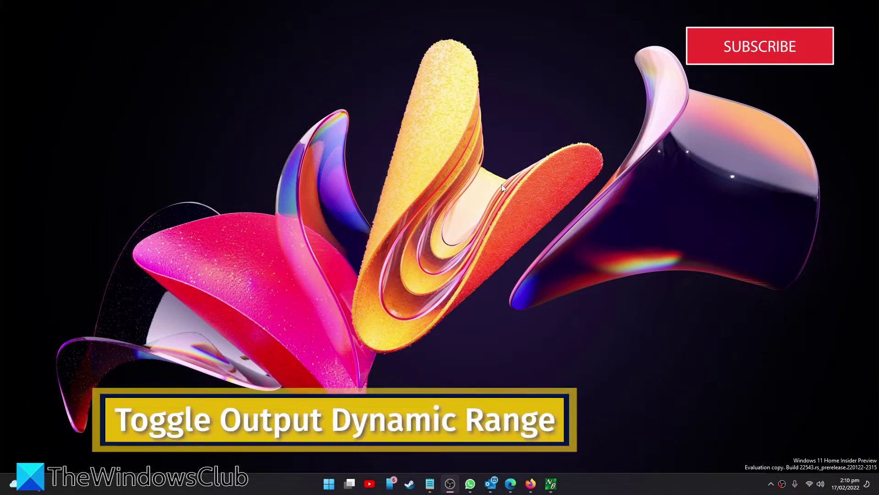
# Launch NVIDIA Control Panel from All apps and go to the Change resolution page.
pyautogui.click(328, 484)
pyautogui.click(538, 188)
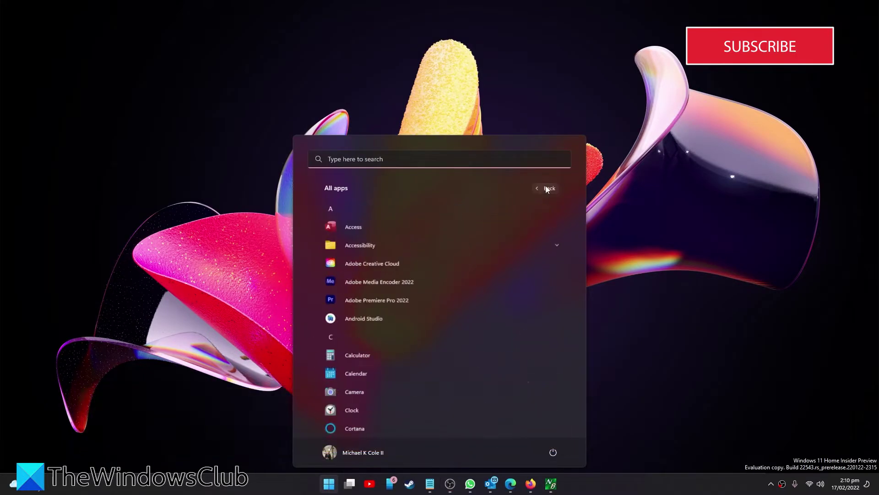
pyautogui.click(352, 223)
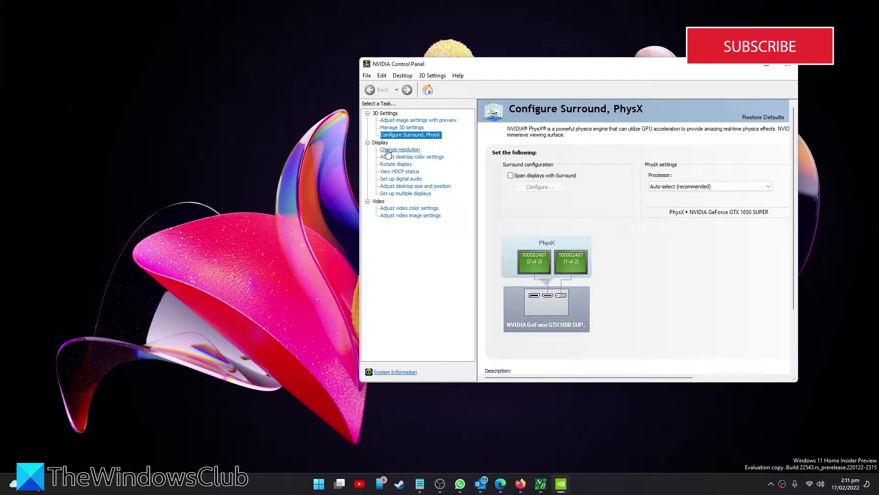
pyautogui.click(387, 151)
# Switch to NVIDIA colour settings, set Output dynamic range to Full, and apply.
pyautogui.scroll(-2, 712, 293)
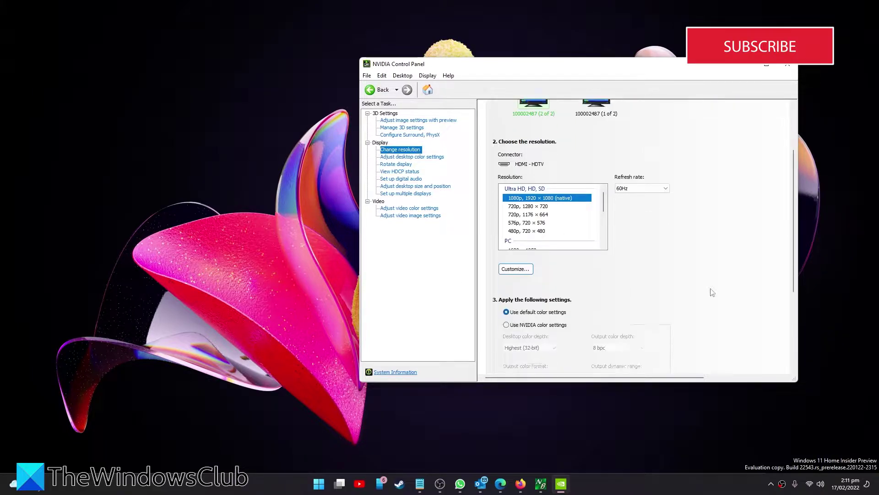
pyautogui.scroll(-1, 712, 292)
pyautogui.scroll(-2, 605, 225)
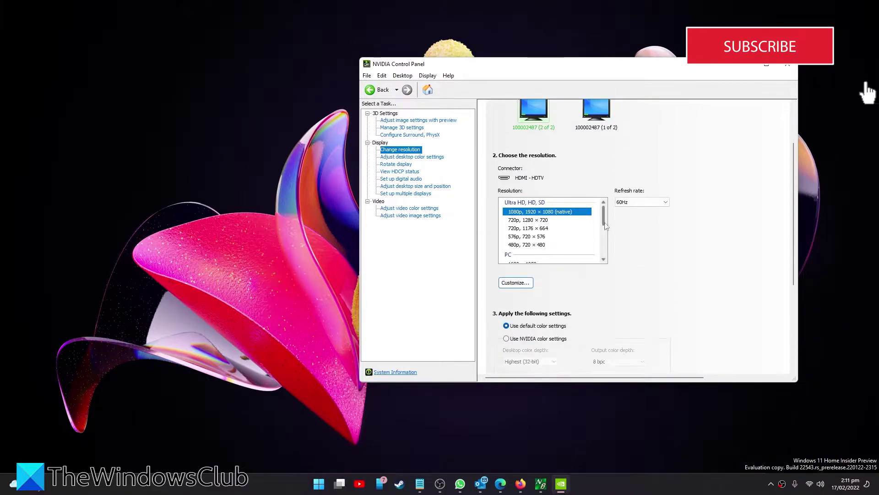
pyautogui.scroll(-3, 629, 252)
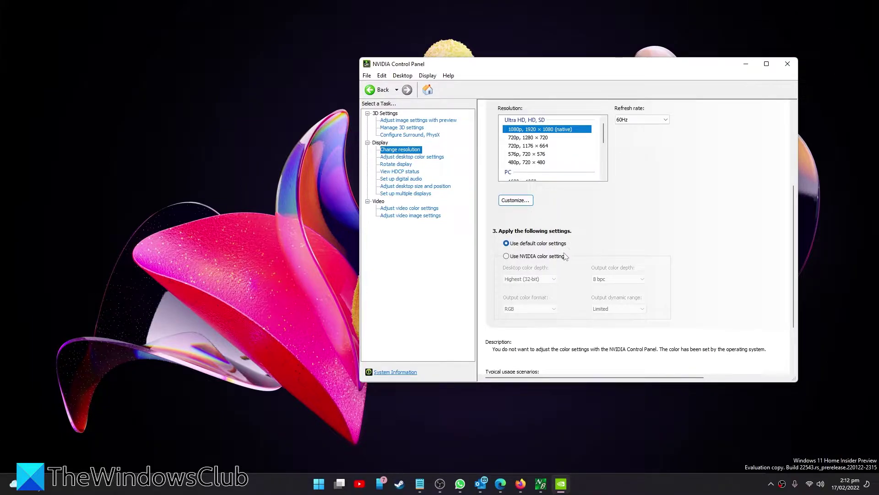
pyautogui.click(507, 256)
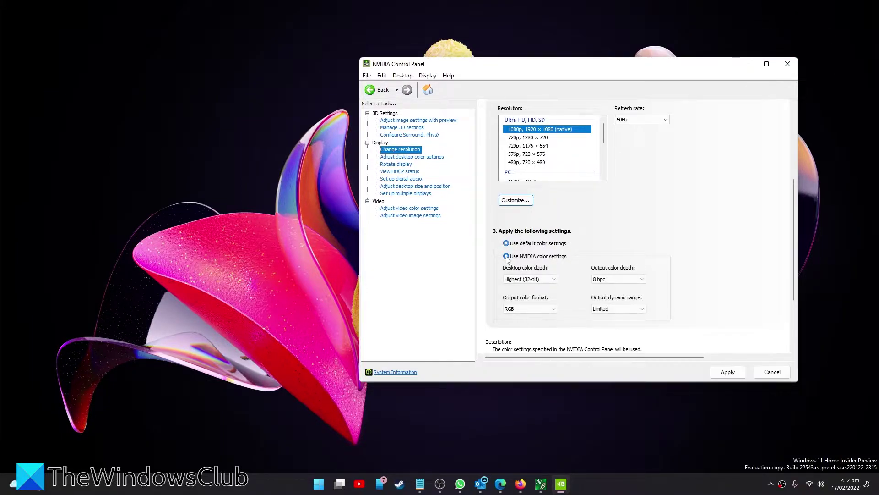
pyautogui.click(642, 309)
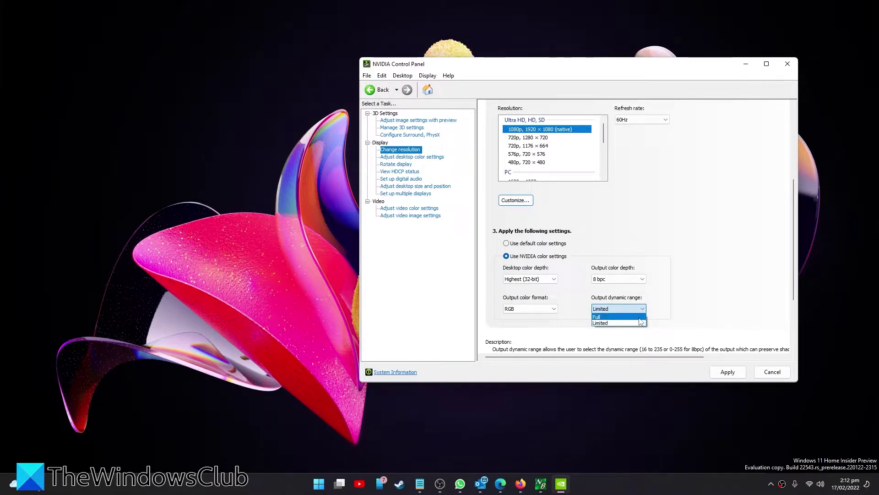
pyautogui.click(640, 317)
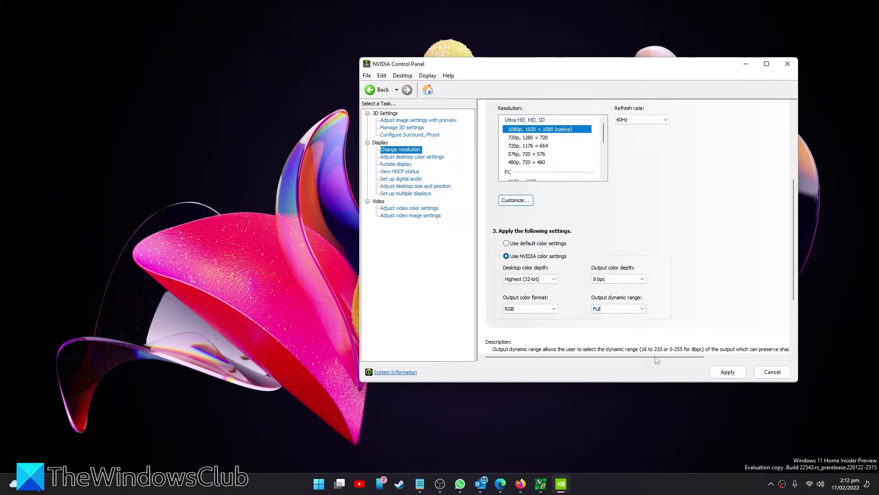
pyautogui.click(718, 373)
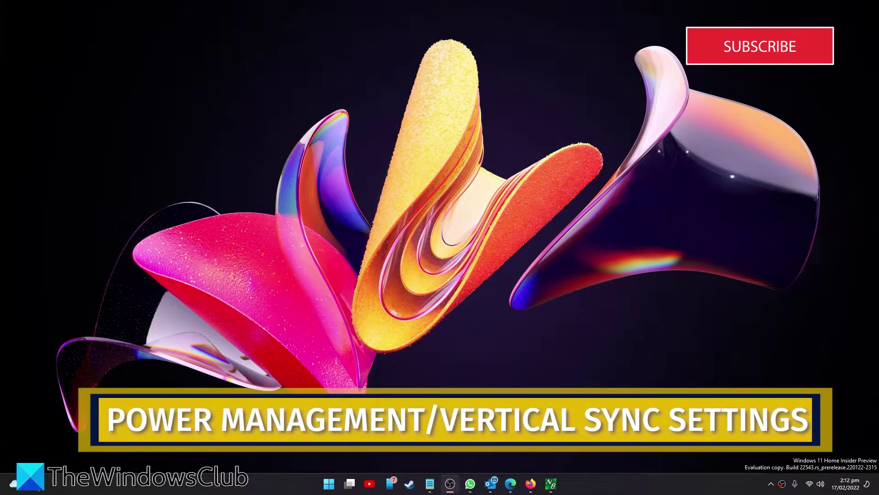
# Relaunch NVIDIA Control Panel from All apps and open the Manage 3D settings page.
pyautogui.click(328, 485)
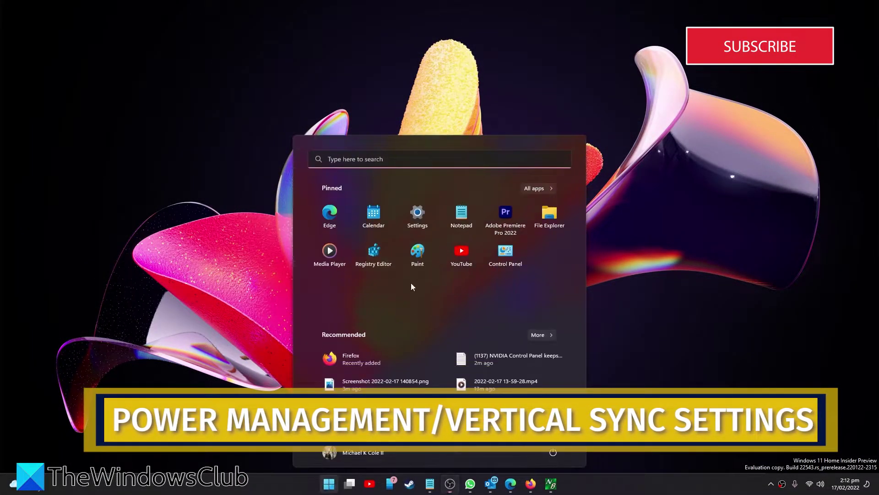
pyautogui.click(540, 189)
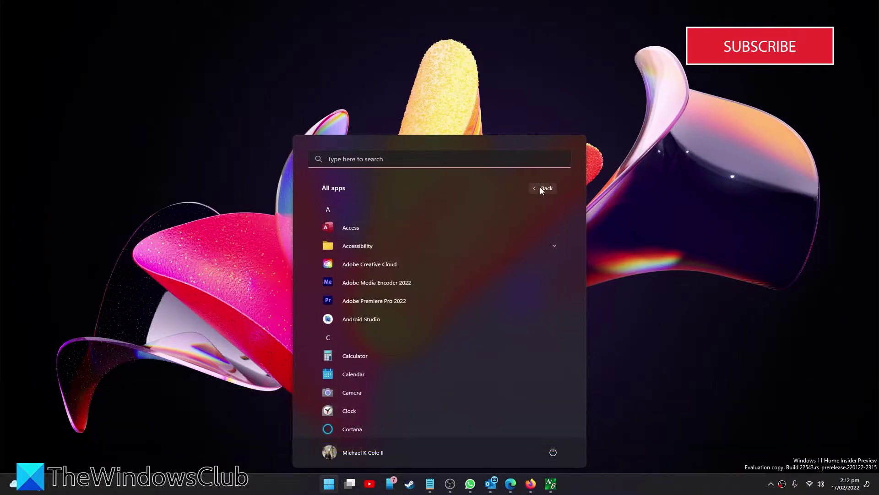
pyautogui.scroll(-10, 455, 284)
pyautogui.click(358, 264)
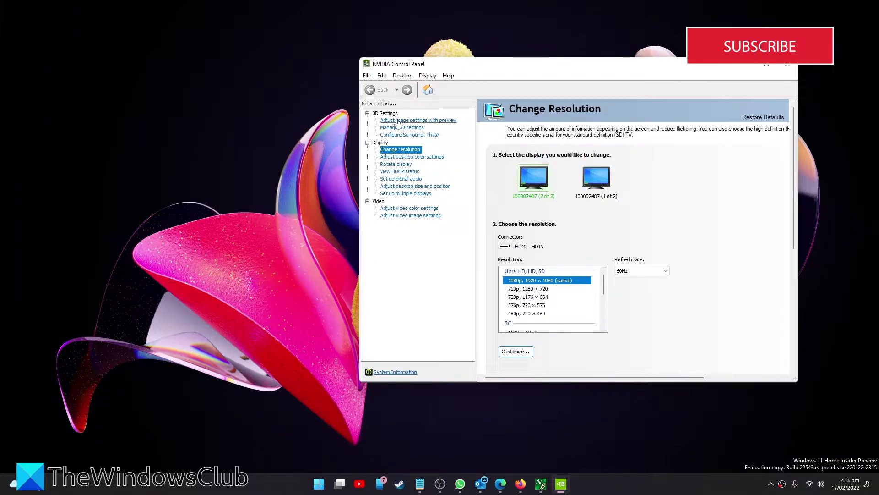
pyautogui.click(397, 129)
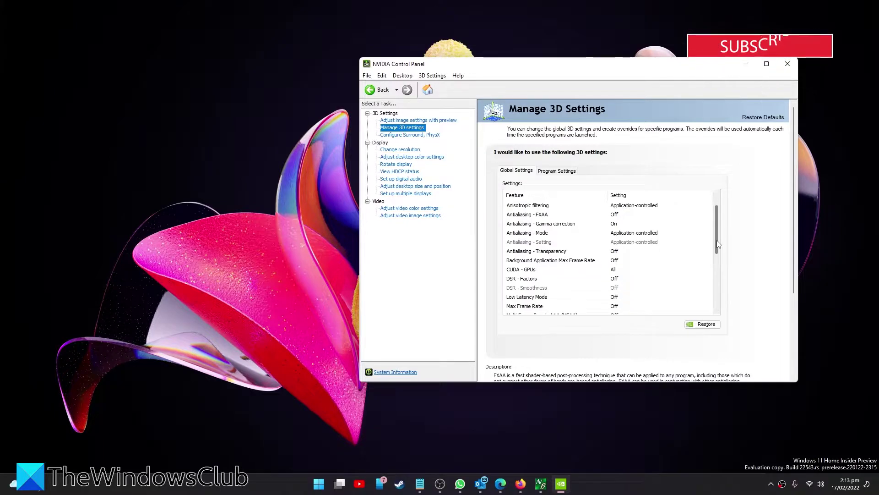
# Set global Power management mode to Prefer maximum performance and apply it.
pyautogui.scroll(-3, 718, 238)
pyautogui.click(636, 280)
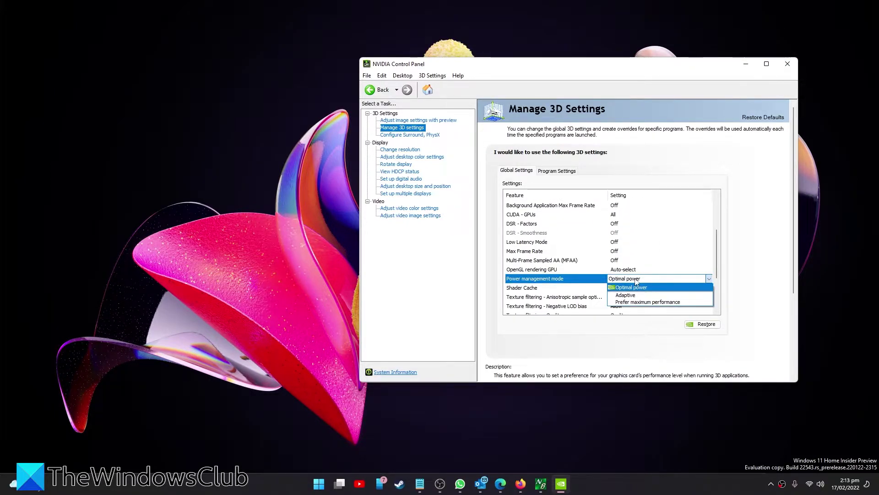
pyautogui.click(646, 302)
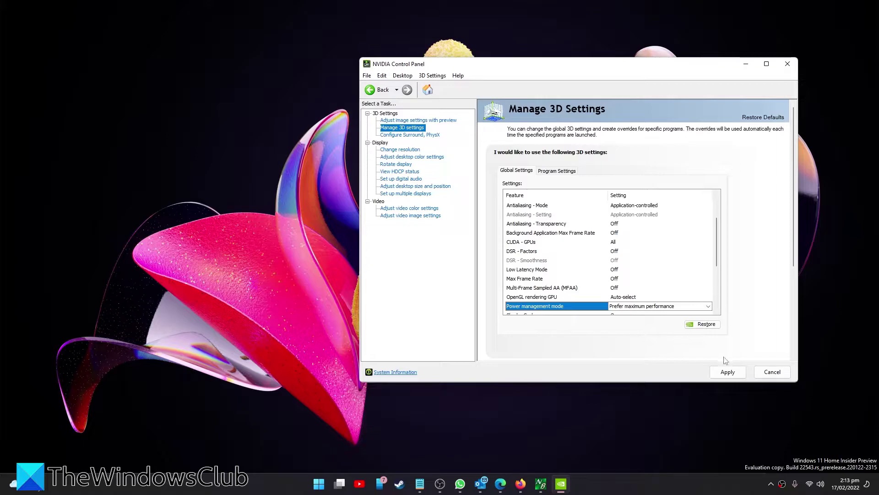
pyautogui.click(728, 373)
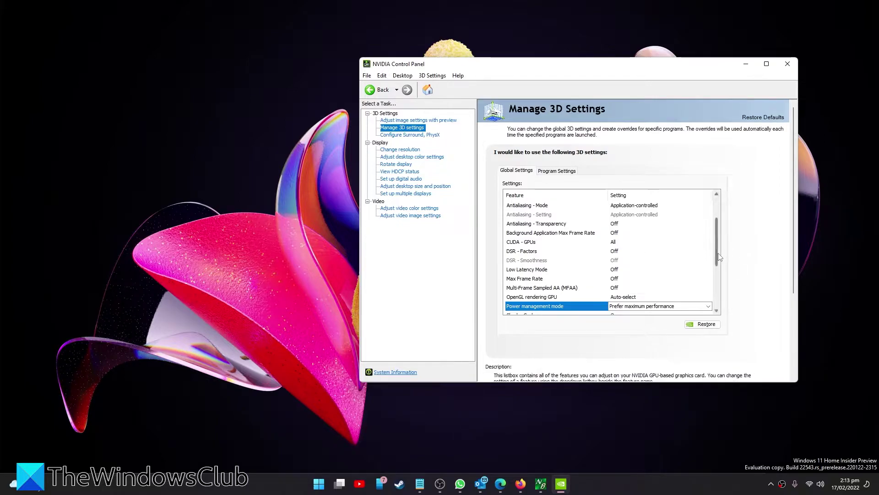
# Set global Vertical sync to Off and apply the change.
pyautogui.scroll(-4, 719, 258)
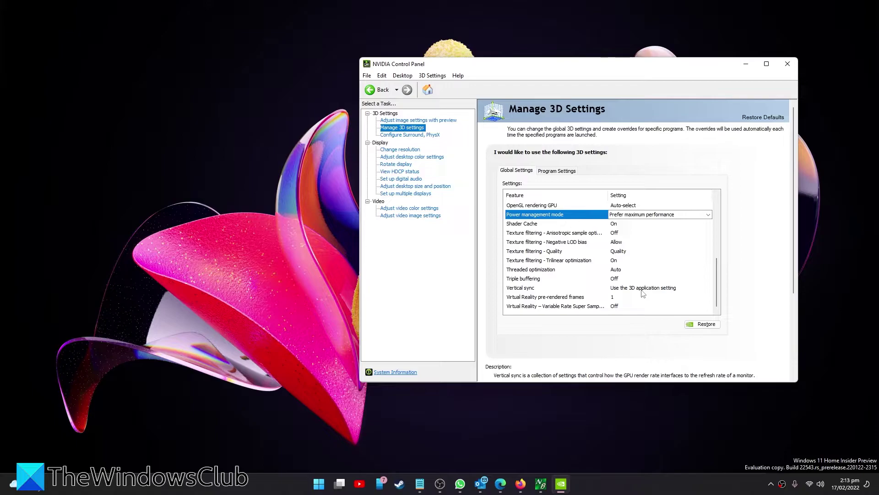
pyautogui.click(643, 293)
pyautogui.click(644, 289)
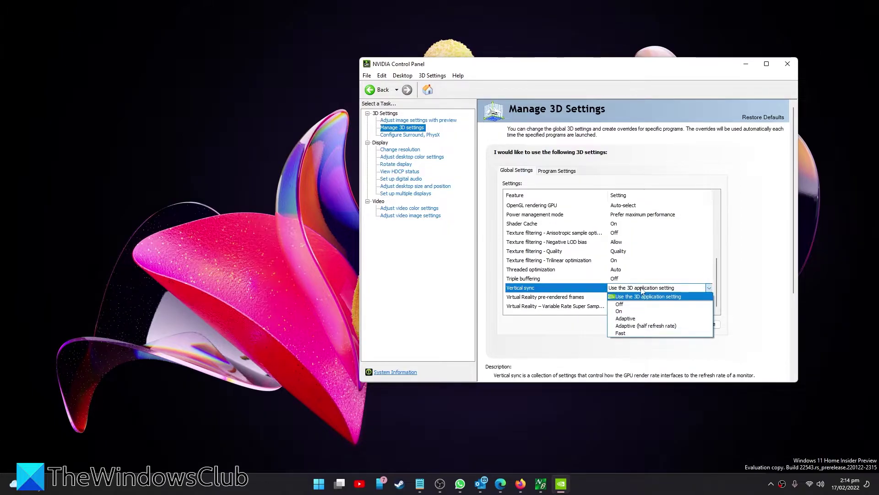
pyautogui.click(642, 305)
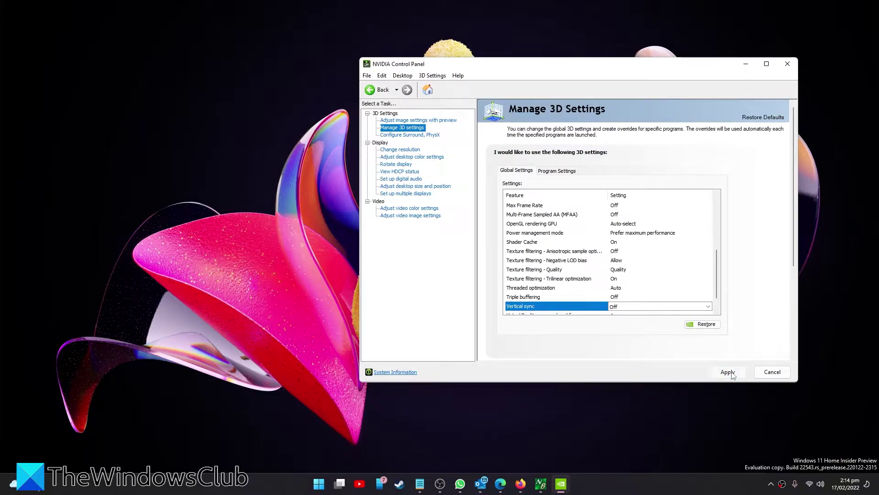
pyautogui.click(729, 372)
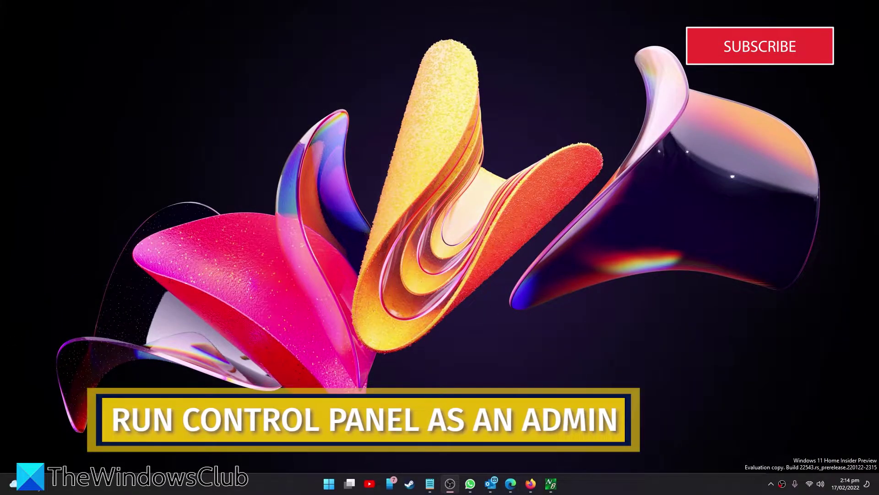
# Find NVIDIA Control Panel under N in All apps, reveal Run as administrator, then dismiss the menu.
pyautogui.click(329, 484)
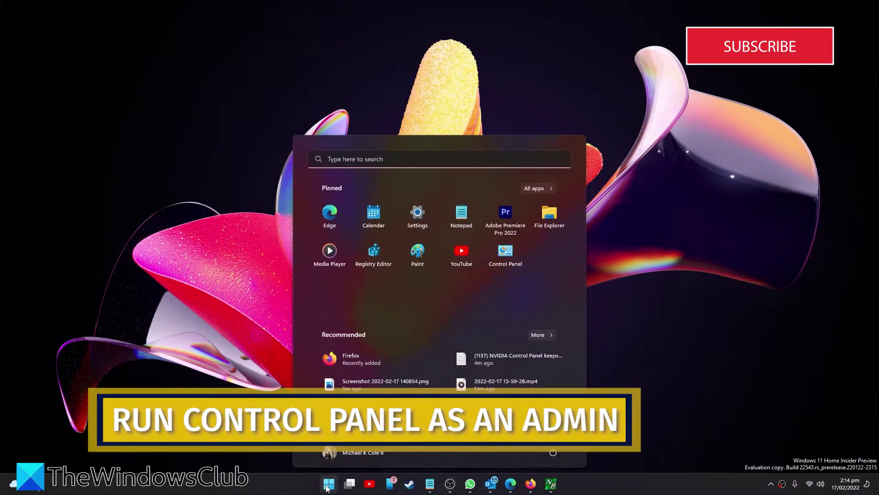
pyautogui.click(543, 188)
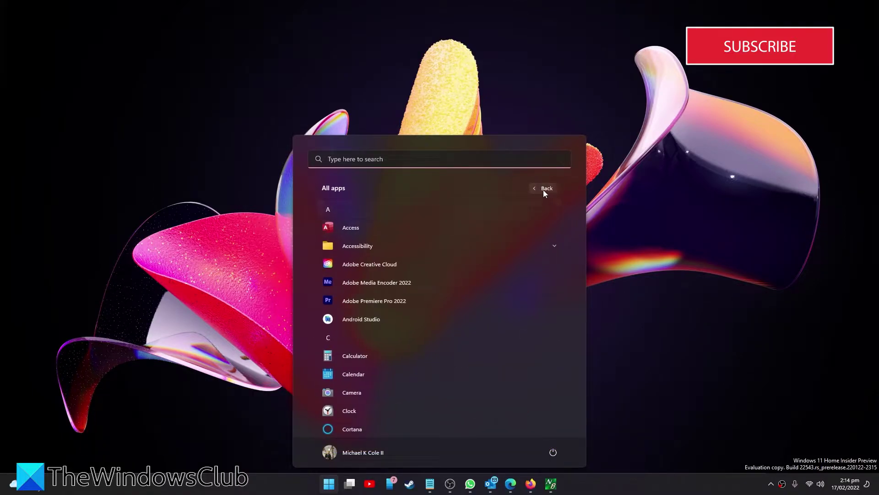
pyautogui.click(402, 207)
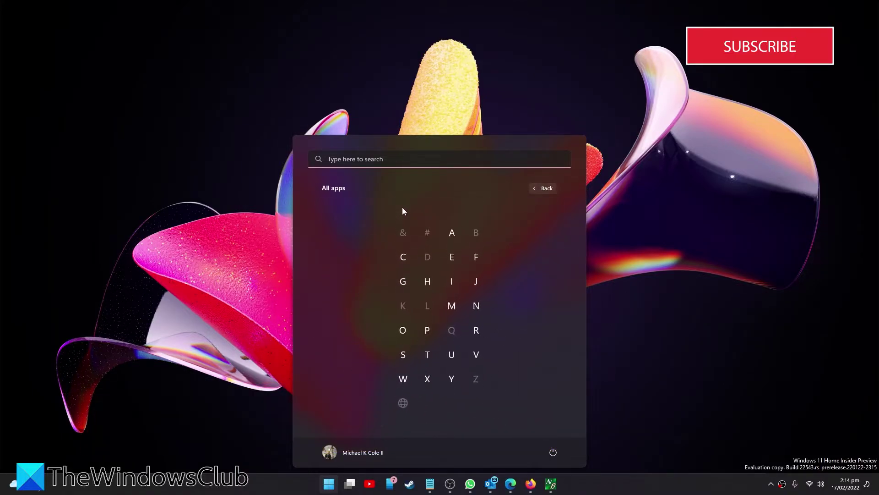
pyautogui.click(474, 308)
pyautogui.rightClick(378, 265)
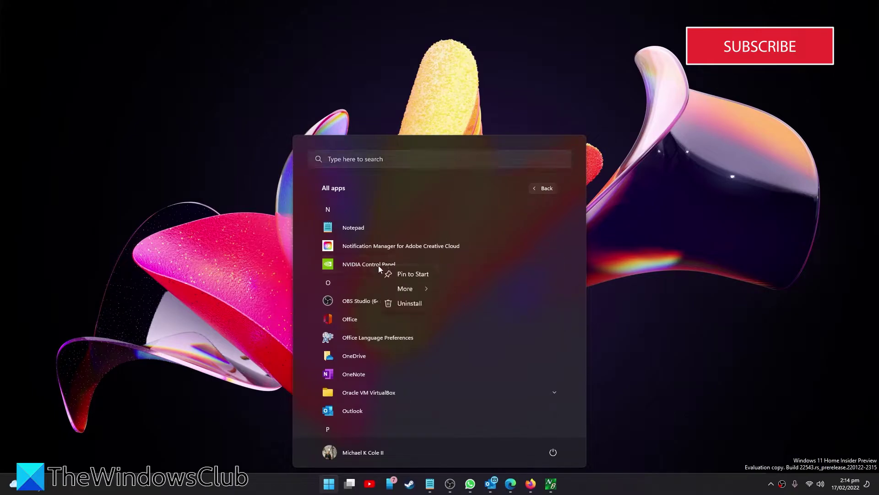
pyautogui.moveTo(394, 287)
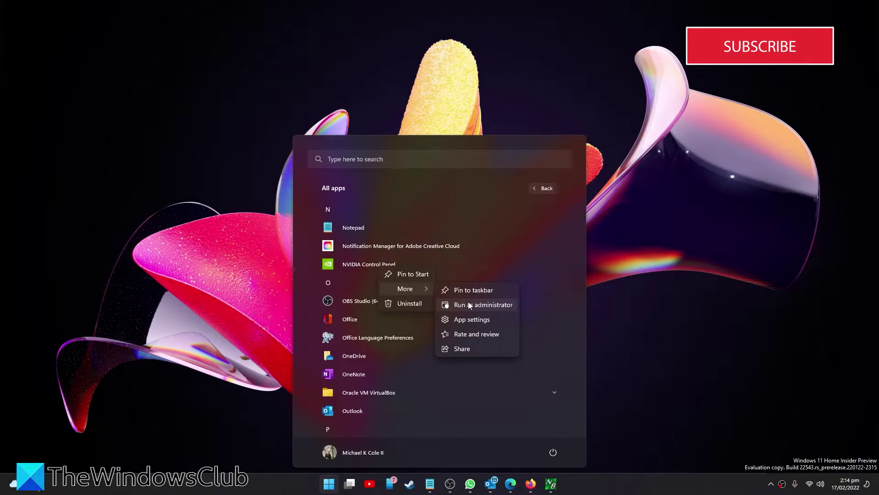
pyautogui.press('Escape')
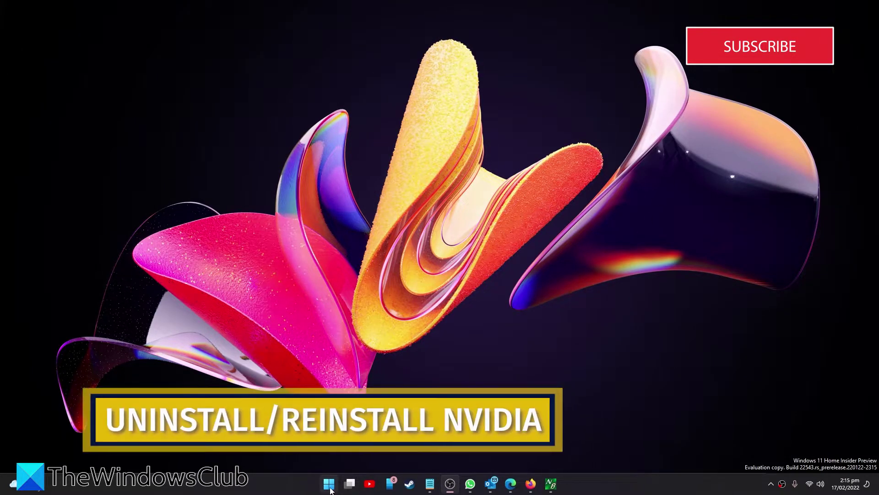
# Open the Display Driver Uninstaller link from the NVIDIA crash-fix article.
pyautogui.moveTo(511, 483)
pyautogui.click(615, 428)
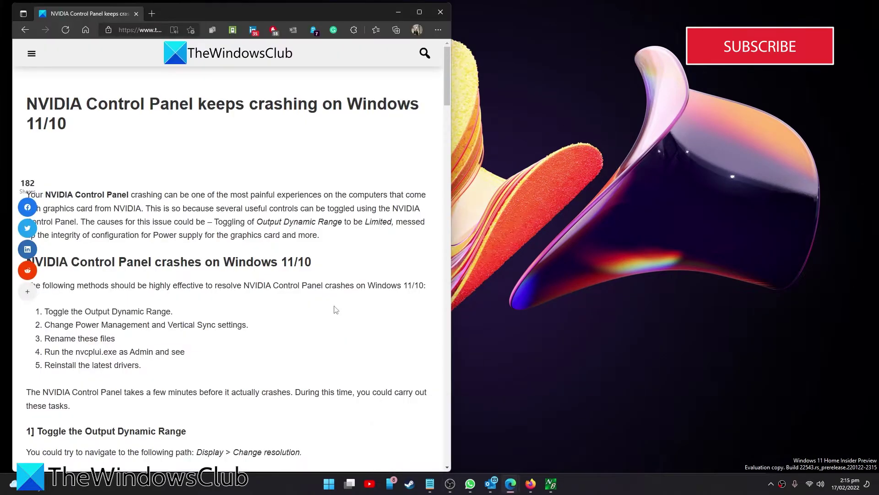
pyautogui.scroll(-20, 321, 302)
pyautogui.scroll(-10, 292, 292)
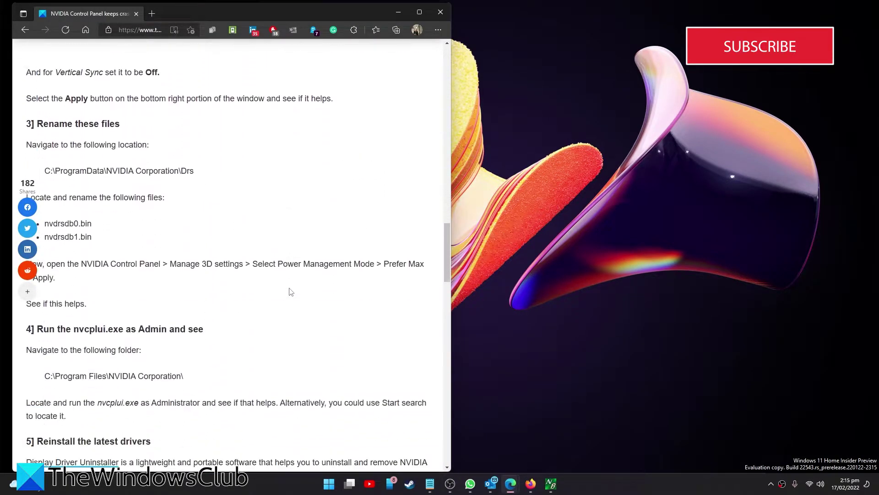
pyautogui.scroll(2, 292, 292)
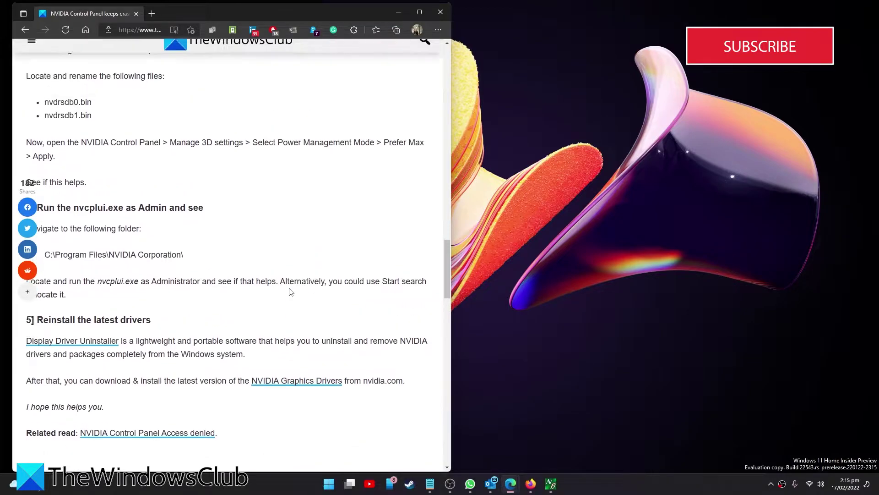
pyautogui.moveTo(119, 342); pyautogui.dragTo(26, 342)
pyautogui.click(84, 347)
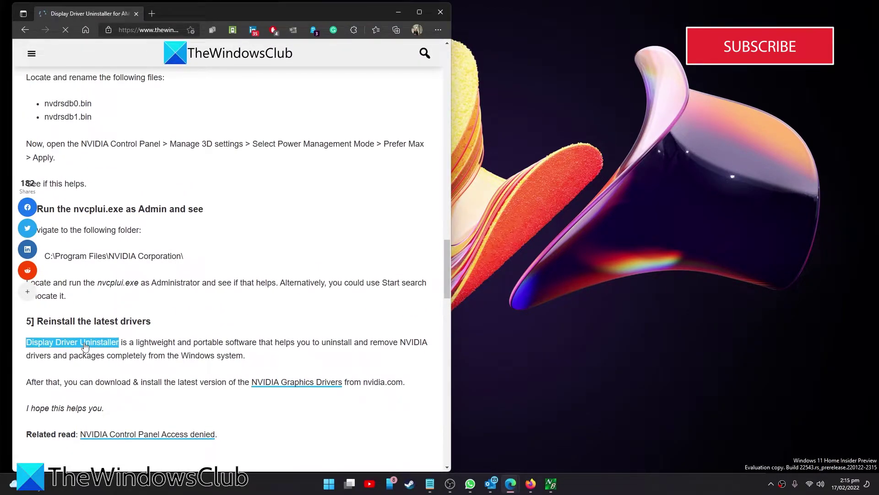
# Download DDU v18.0.4.8 via the release post's Download & Support official link.
pyautogui.scroll(-15, 299, 237)
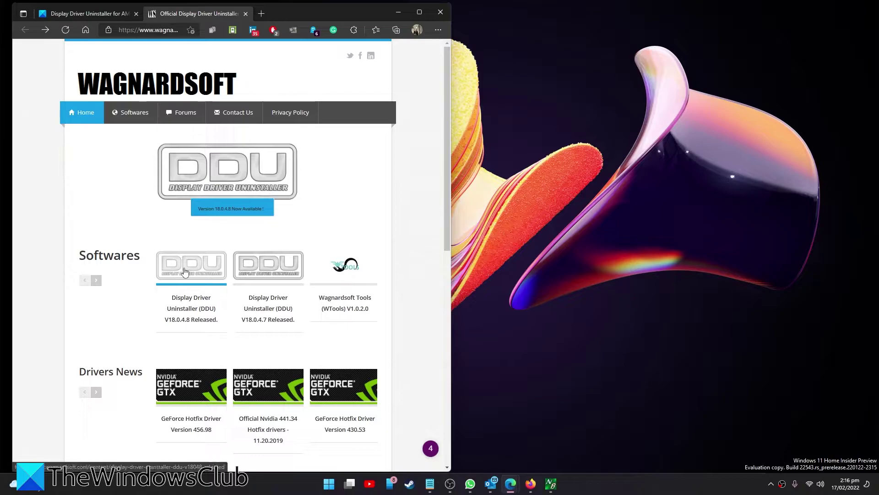
pyautogui.click(184, 272)
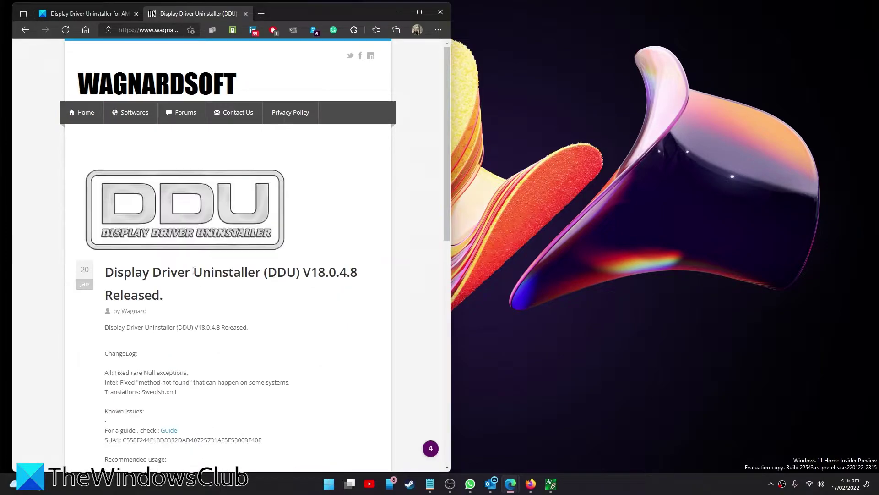
pyautogui.scroll(-10, 255, 318)
pyautogui.click(255, 318)
pyautogui.scroll(-3, 255, 320)
pyautogui.click(140, 305)
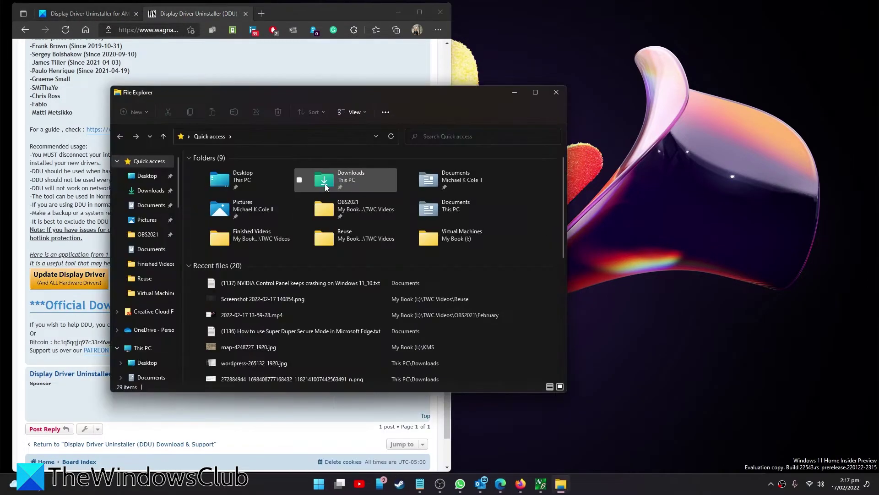
# Extract the downloaded DDU v18.0.4.8 archive, overwriting existing files with Yes to All.
pyautogui.doubleClick(325, 183)
pyautogui.click(450, 259)
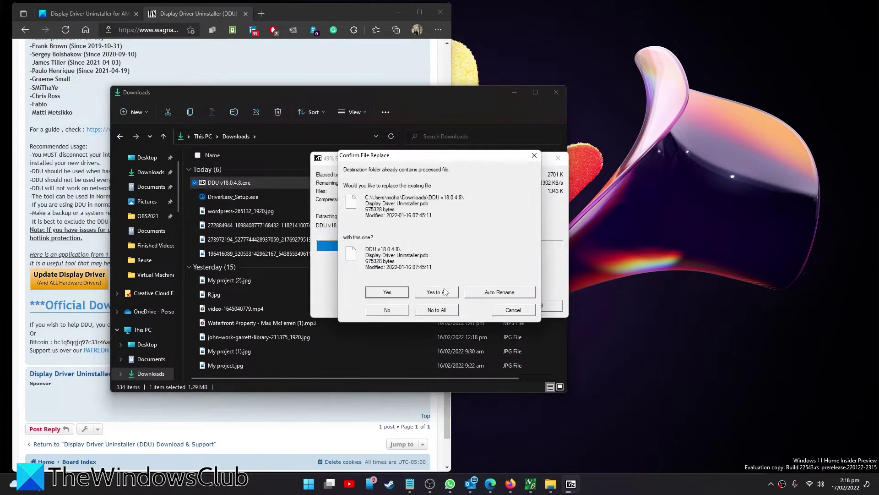
pyautogui.click(444, 292)
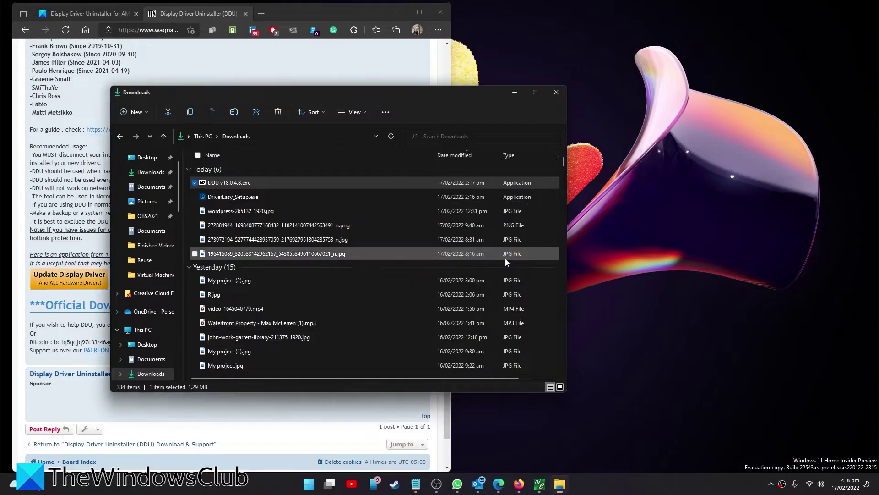
# Search Downloads for 'ddu' to locate the extracted DDU folder.
pyautogui.scroll(-6, 353, 303)
pyautogui.click(468, 137)
pyautogui.write('dd')
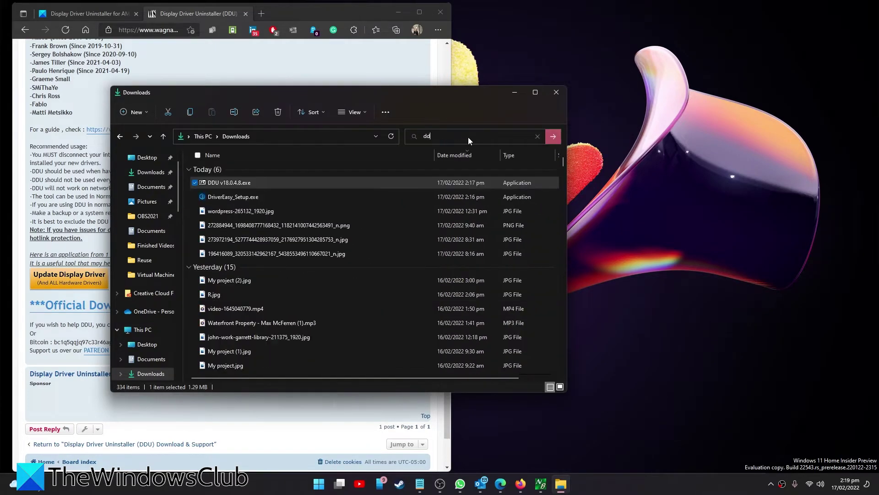
pyautogui.write('u')
pyautogui.scroll(-5, 384, 260)
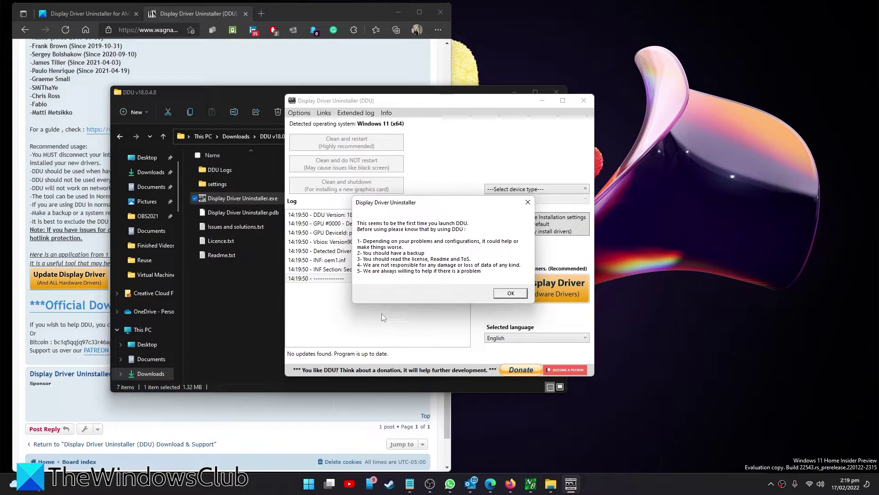
# Dismiss DDU's first-launch notice, Options window, and Safe Mode warning.
pyautogui.click(528, 203)
pyautogui.press('Escape')
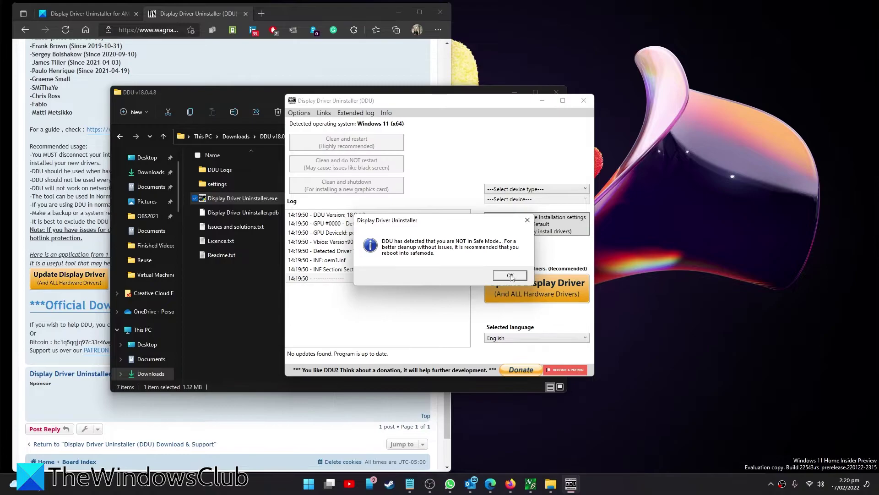
pyautogui.press('Return')
pyautogui.click(585, 95)
# Load the NVIDIA website in a new Edge tab.
pyautogui.click(261, 14)
pyautogui.write('nvidi')
pyautogui.press('Return')
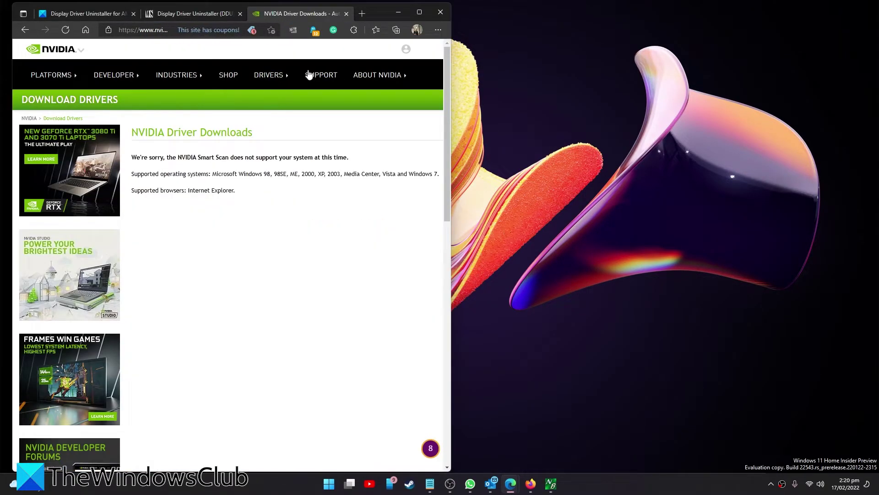
# Pause AdBlock on nvidia.com and open GeForce Drivers from the DRIVERS menu.
pyautogui.click(273, 30)
pyautogui.click(238, 167)
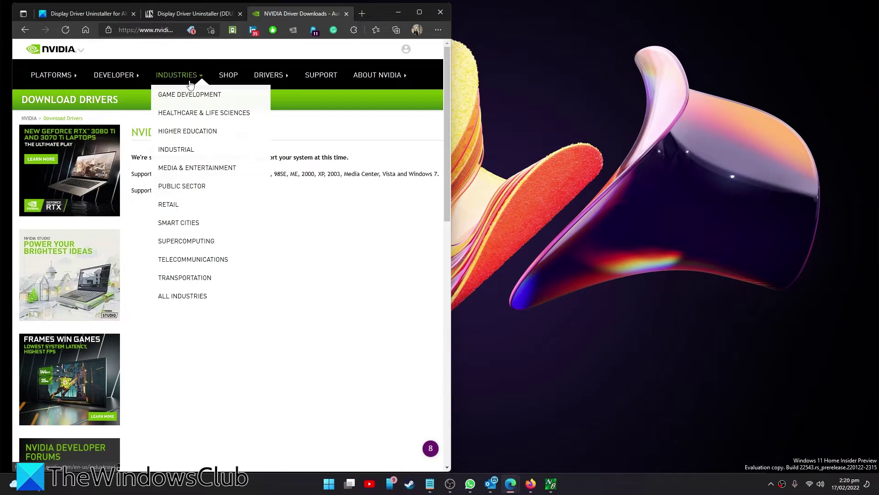
pyautogui.moveTo(269, 74)
pyautogui.click(284, 97)
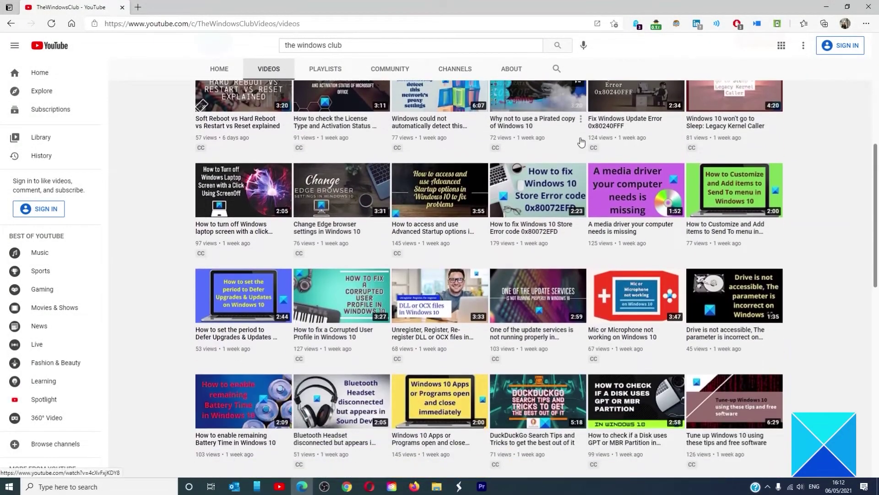
pyautogui.scroll(-10, 580, 142)
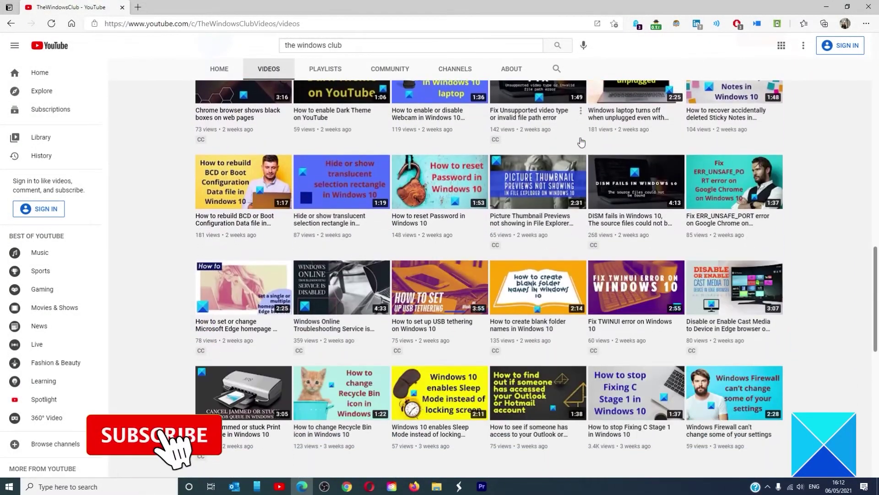
pyautogui.scroll(12, 581, 142)
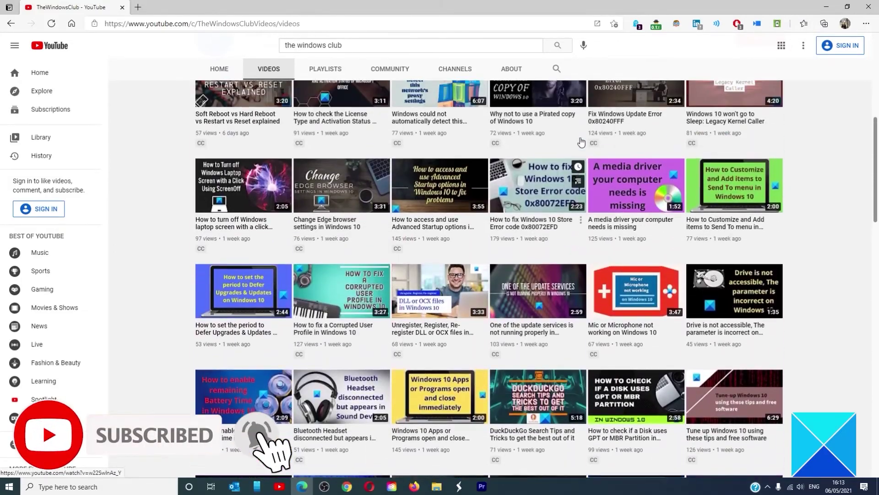